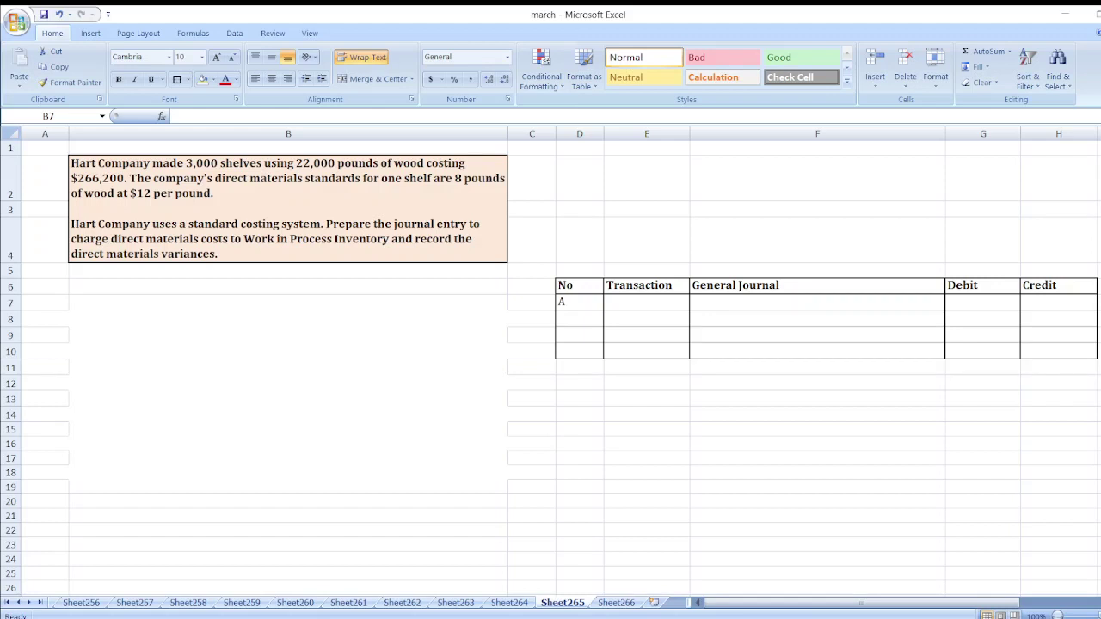
Step: Enter 'Direct Material Price Variance = ($266,200/22,000 - $12)*22,000 =' in cell B7
click(344, 302)
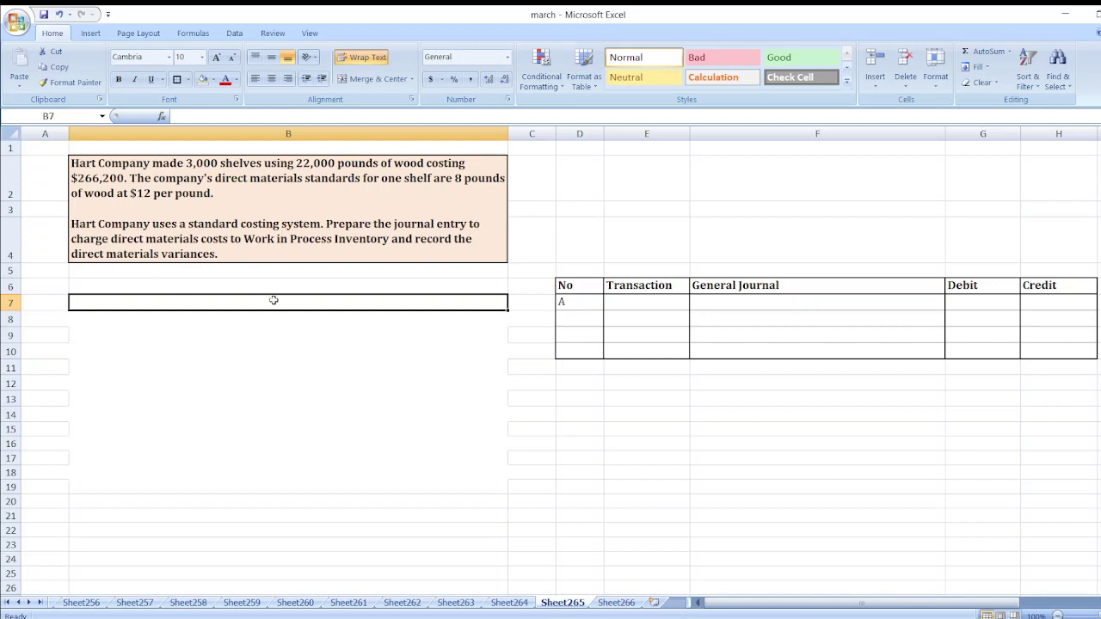
text(D)
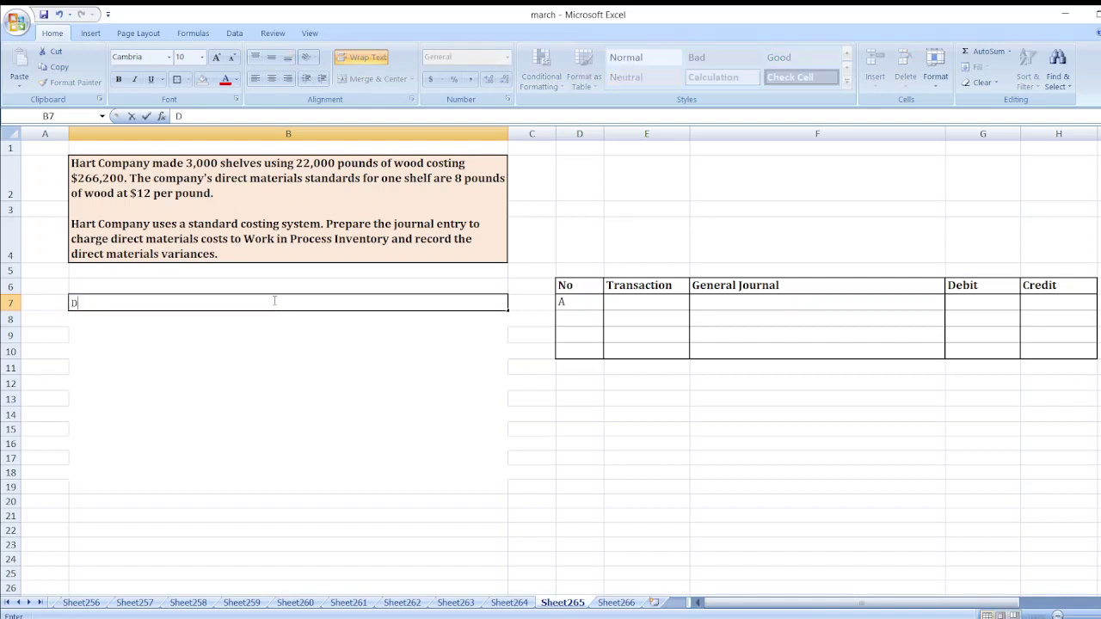
text(irect Material Price )
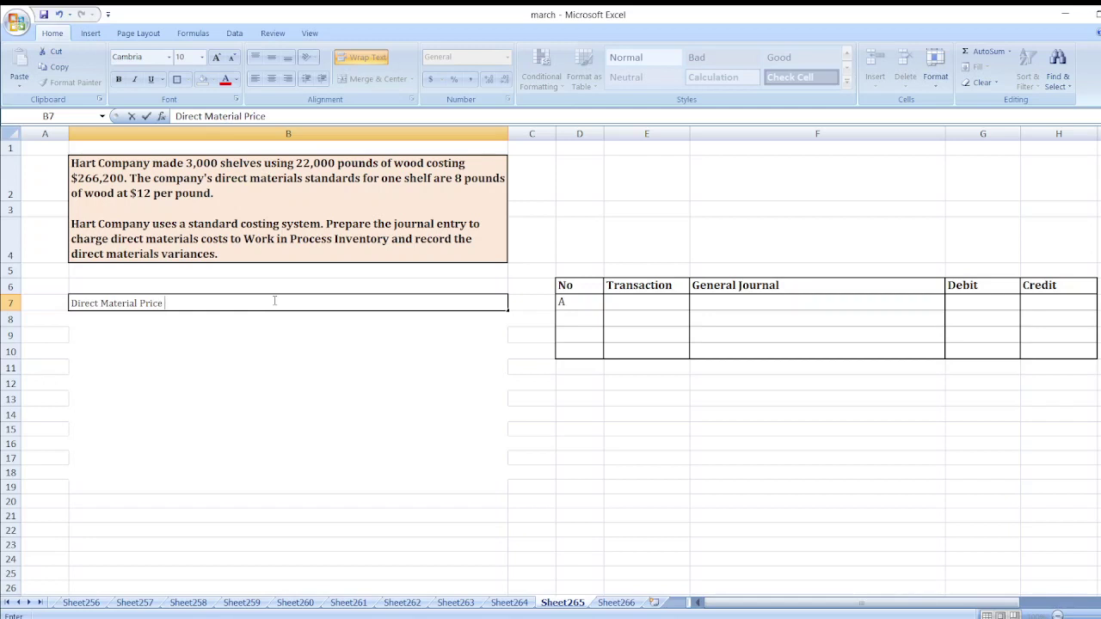
text(Variance =)
text(()
text($266)
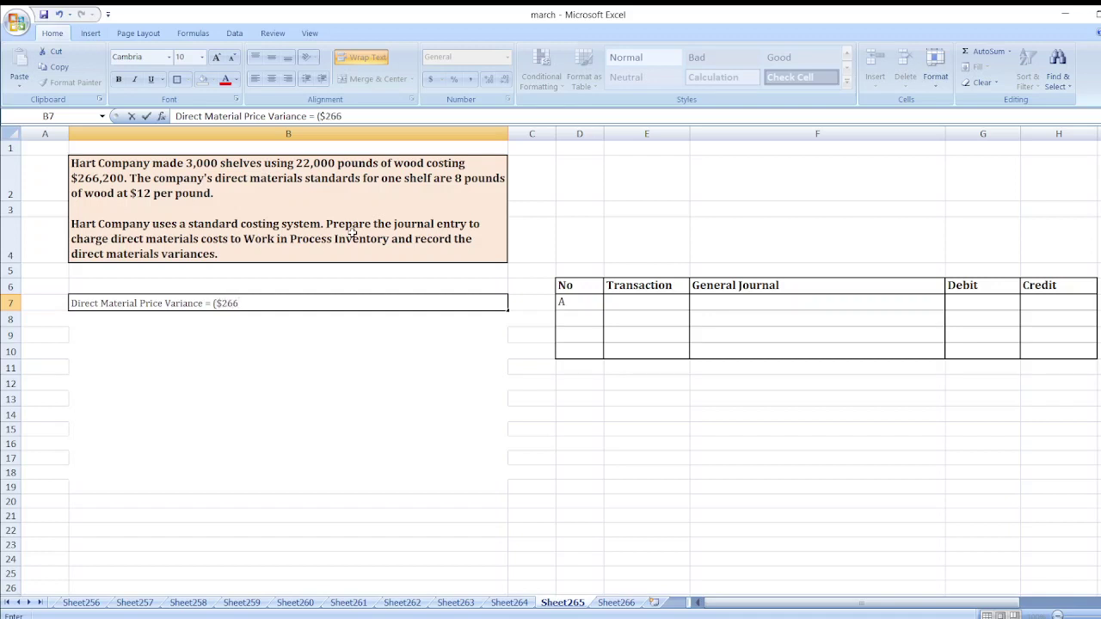
text(,200/22,000)
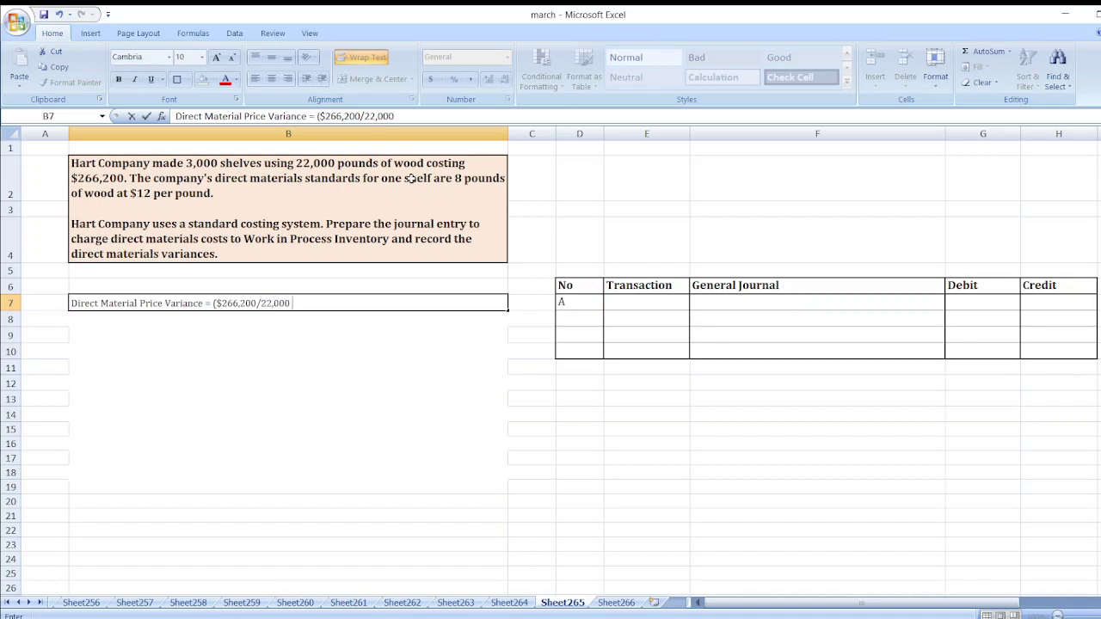
text( - $12)*22,000)
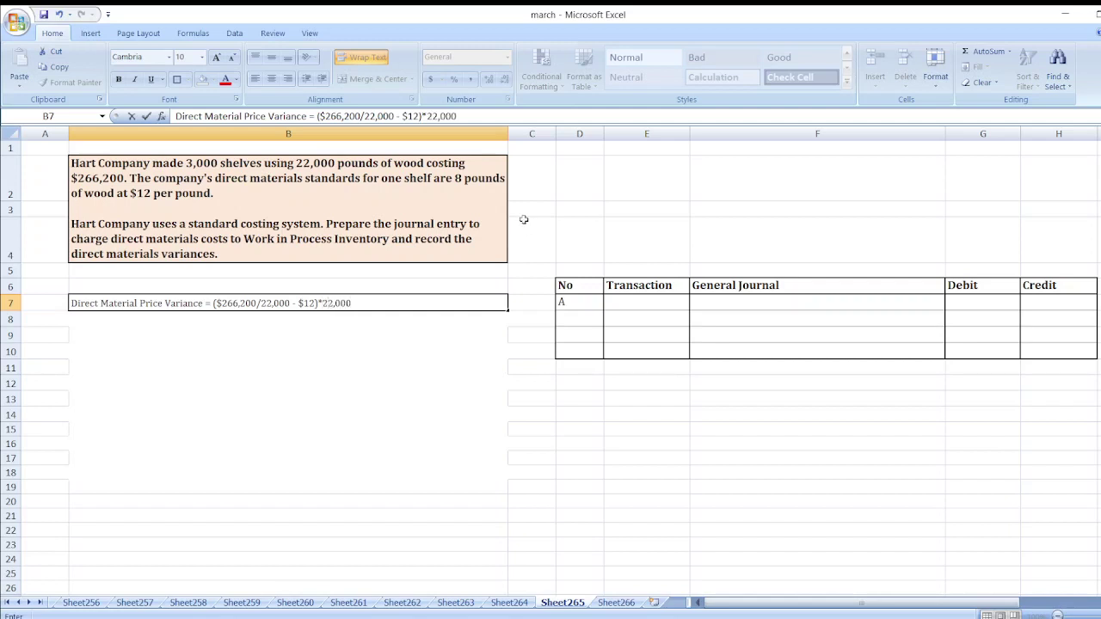
text( =)
key(ctrl+Return)
Step: Compute =266200/22000 in F18, =F18-12 in F19, and =F19*22000 in F20, giving 12.1, 0.1, 2200
click(703, 474)
text(=2)
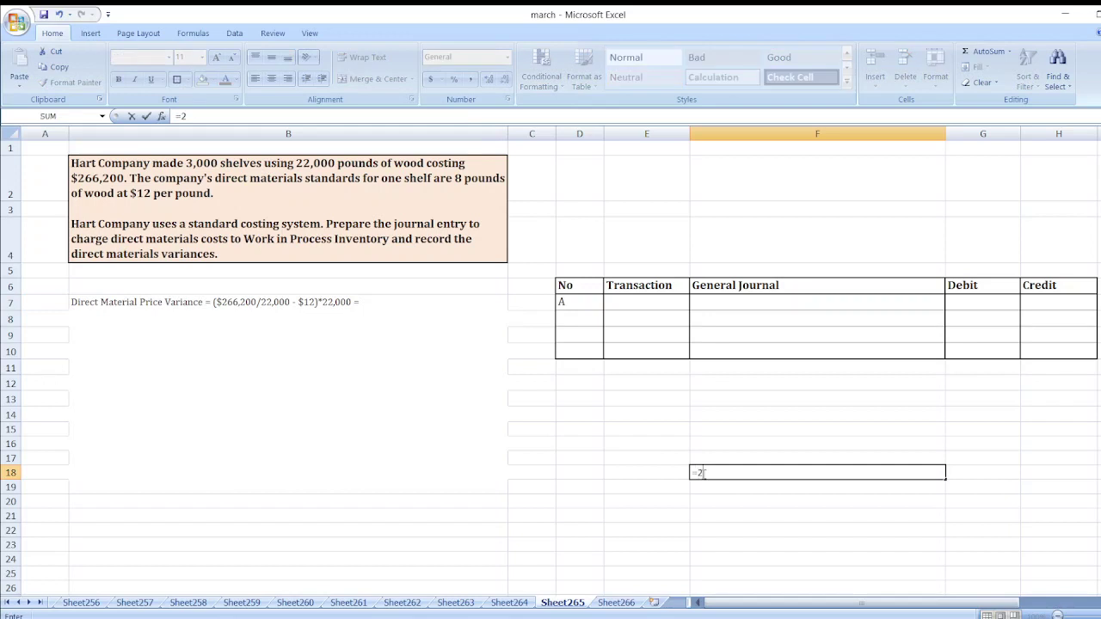
text(66200/22000)
key(Return)
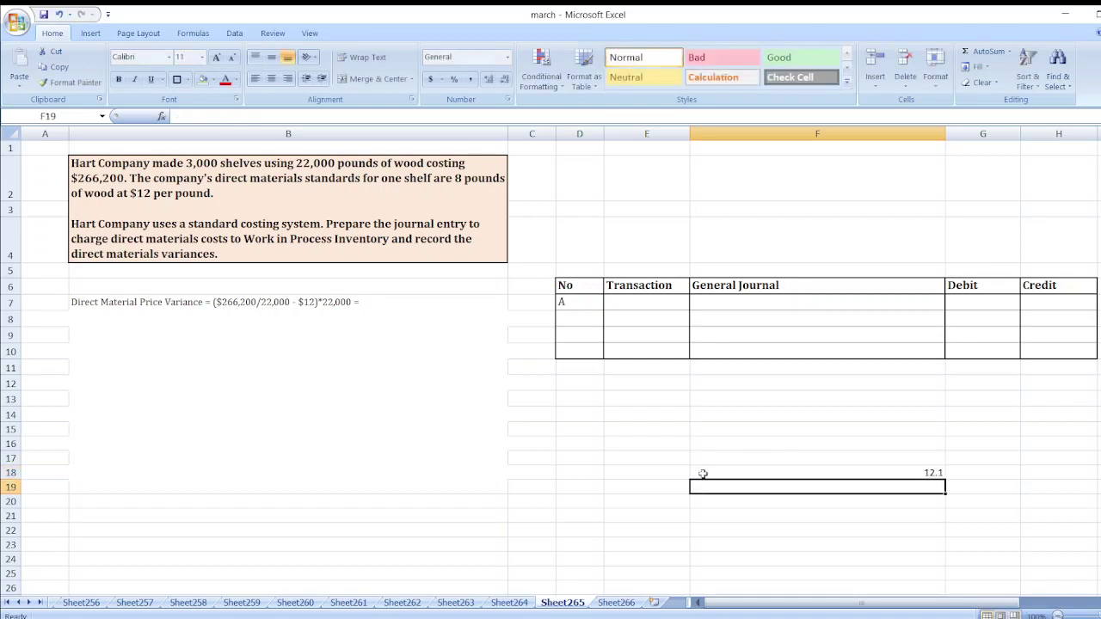
text(=)
click(702, 474)
text(-1)
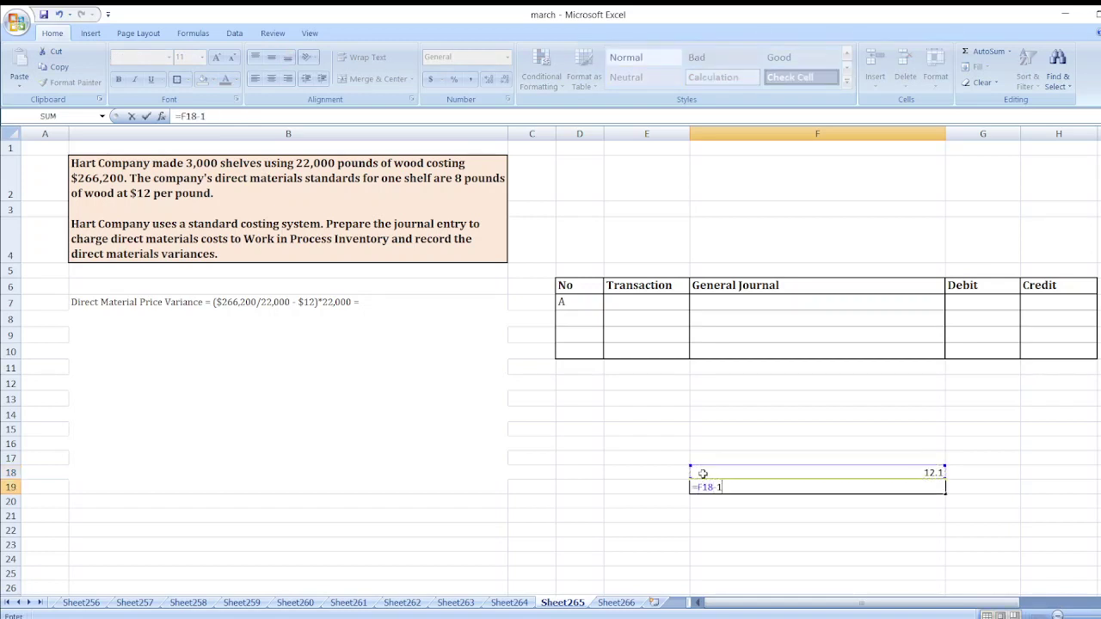
text(2)
key(Return)
text(=)
key(Up)
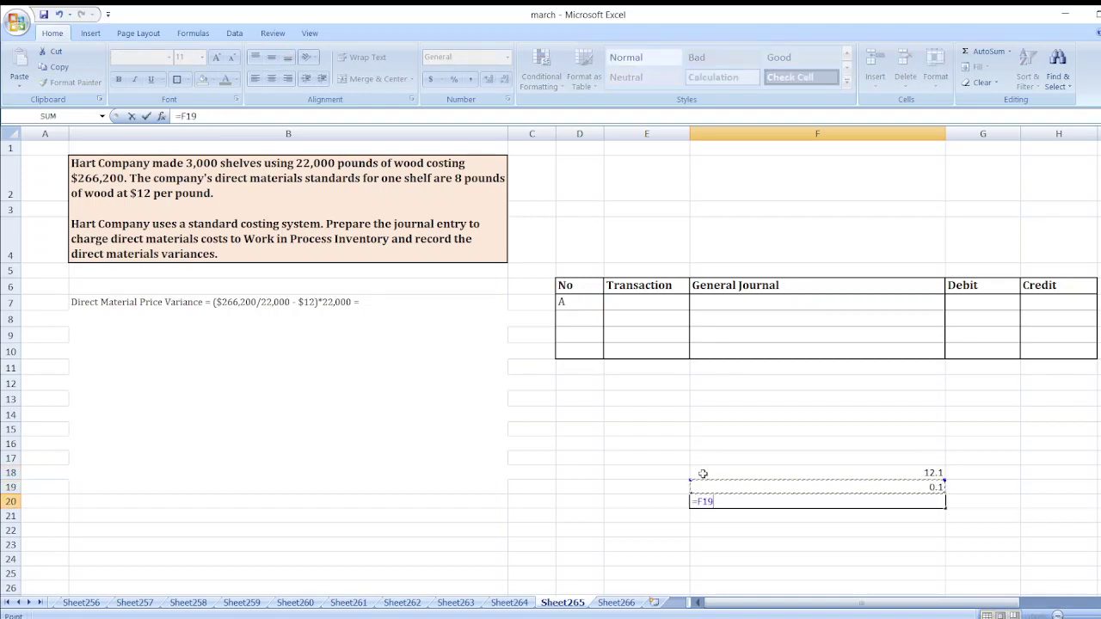
text(*22000)
key(Return)
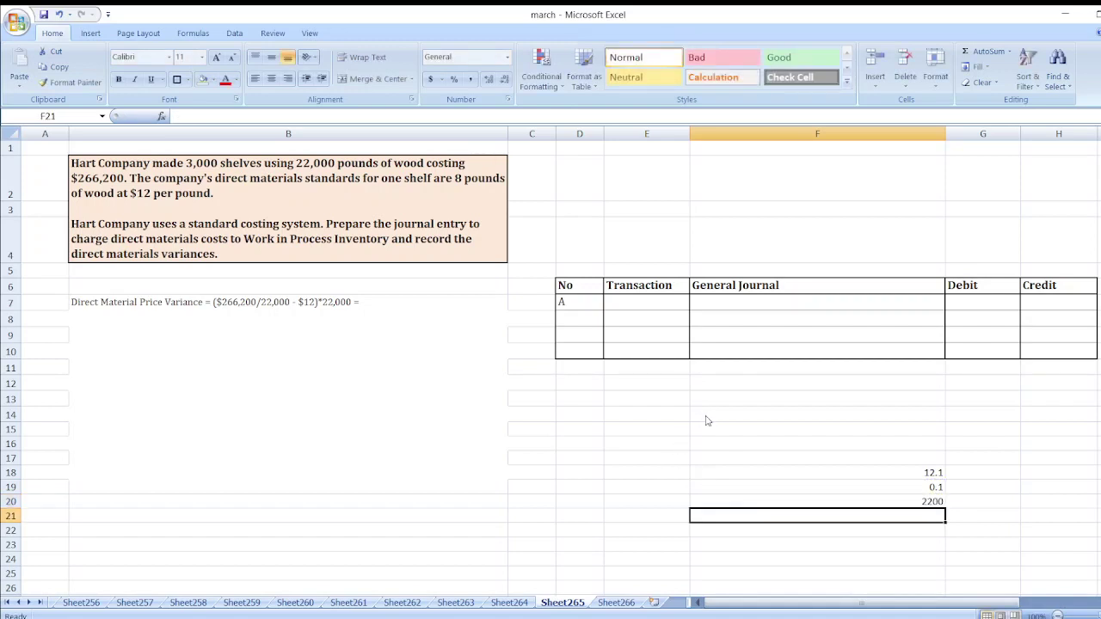
Step: Append '$2,200 Unfavorable' to the price variance text in B7
double_click(398, 302)
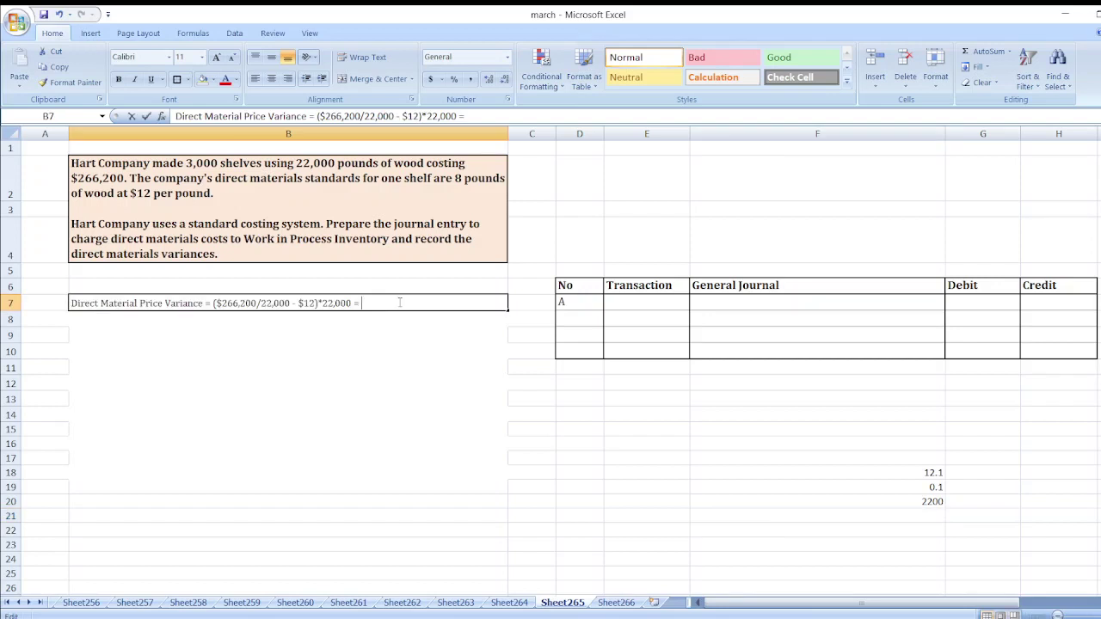
text($2,200)
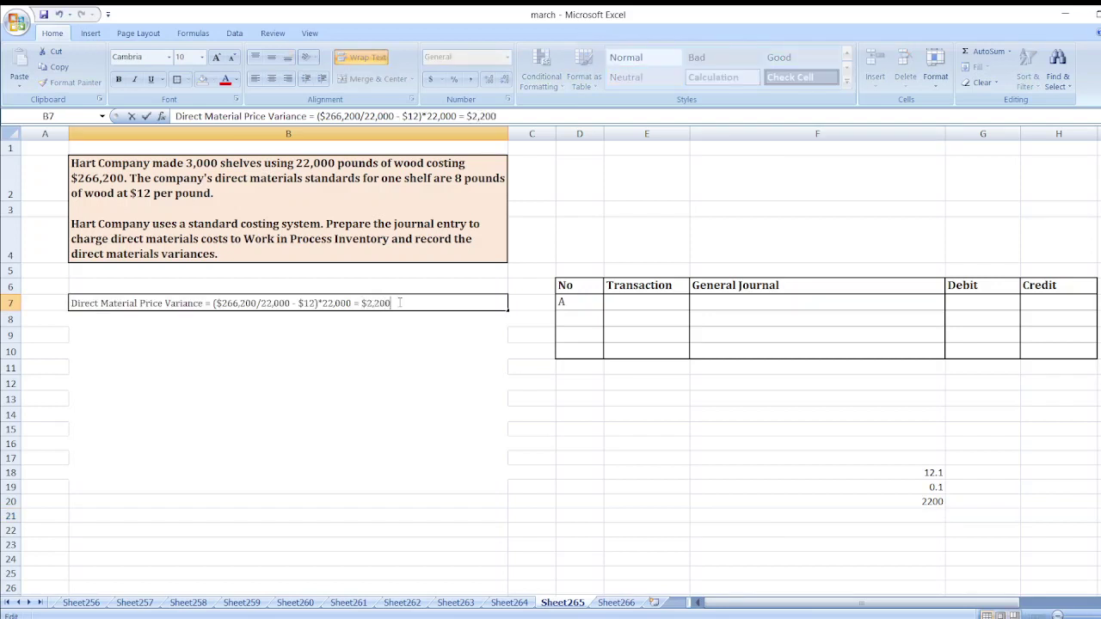
text( Unfavorable)
key(Return)
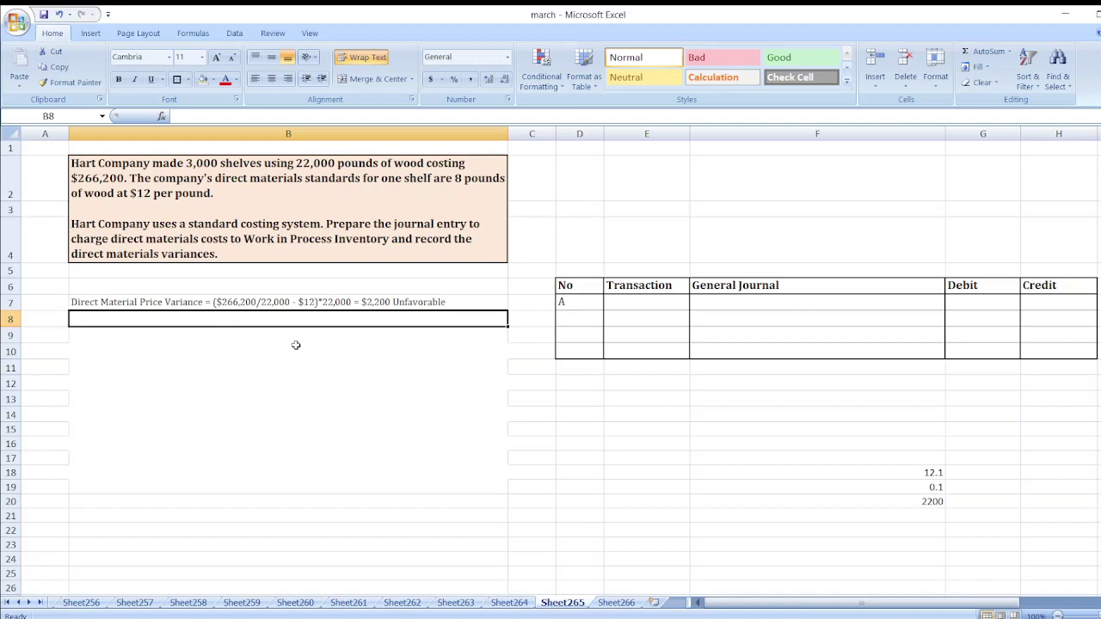
Step: Enter 'Direct Material Quantity Variance = (3000*8 - 22,000)*$12 = $24,000 Favorable' in B8
text(Direct Ma)
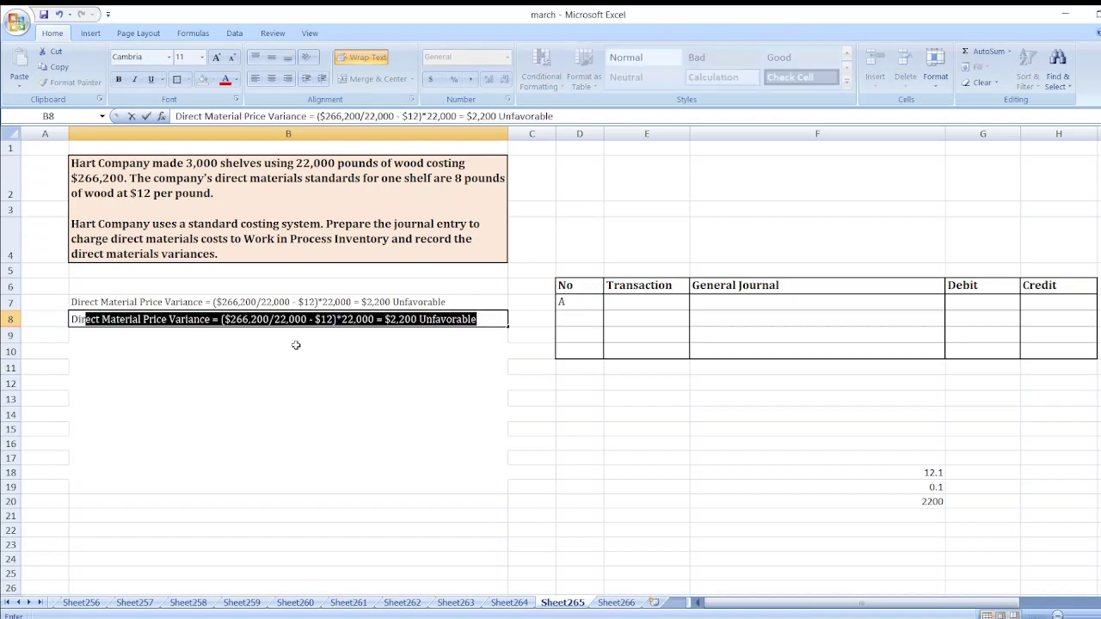
text(yal)
key(BackSpace)
key(BackSpace)
key(BackSpace)
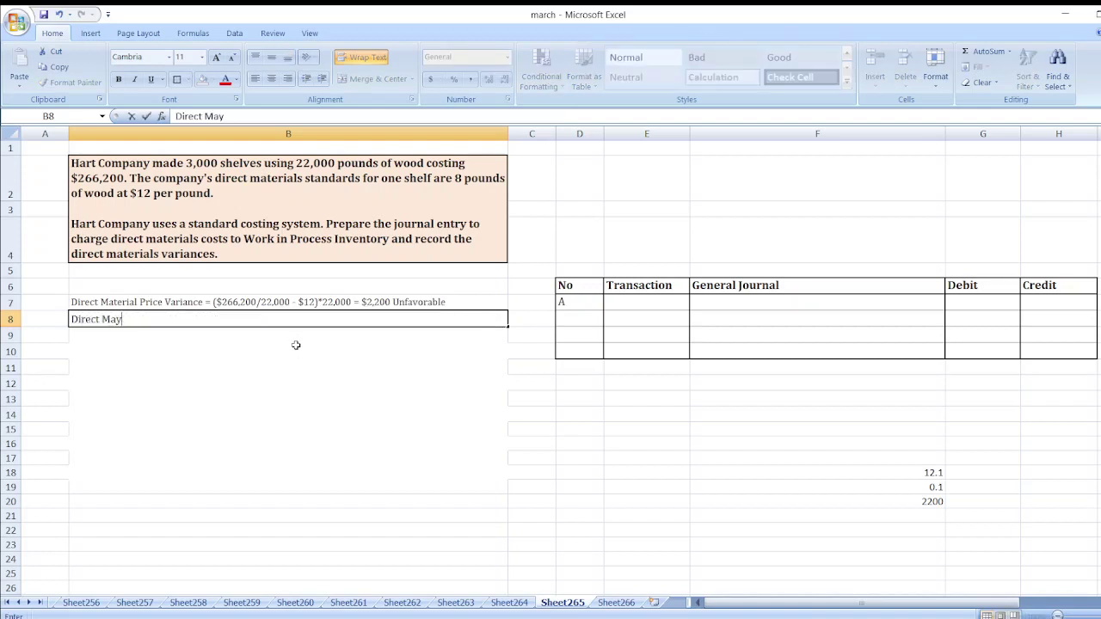
text(terial Quan)
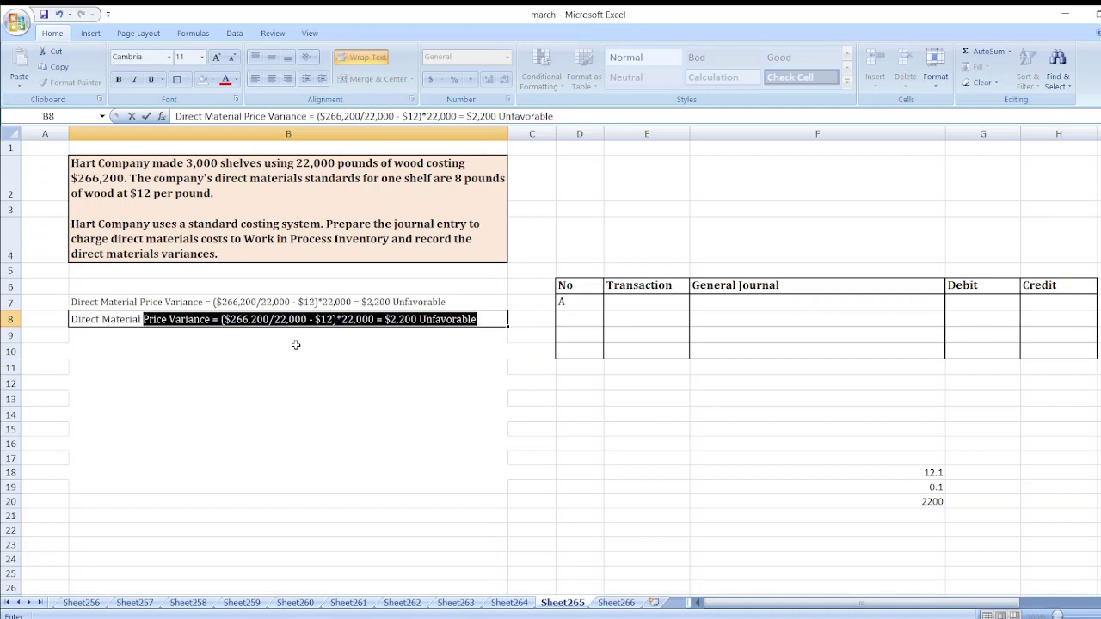
text(titty)
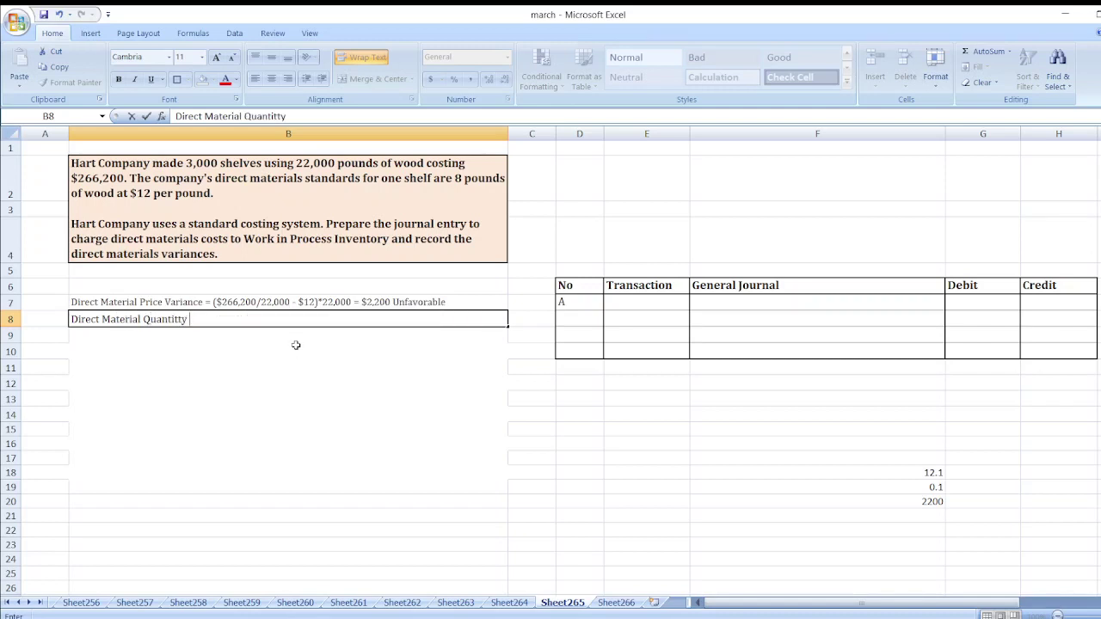
key(BackSpace)
key(BackSpace)
key(BackSpace)
text(y Variance = )
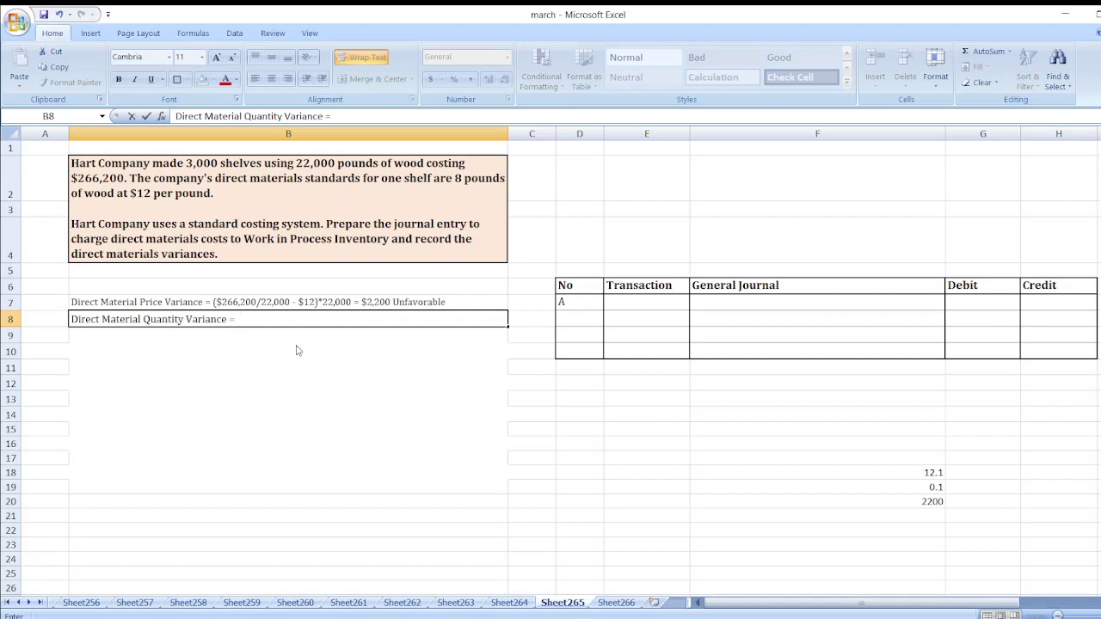
text(()
text(3000*8 -)
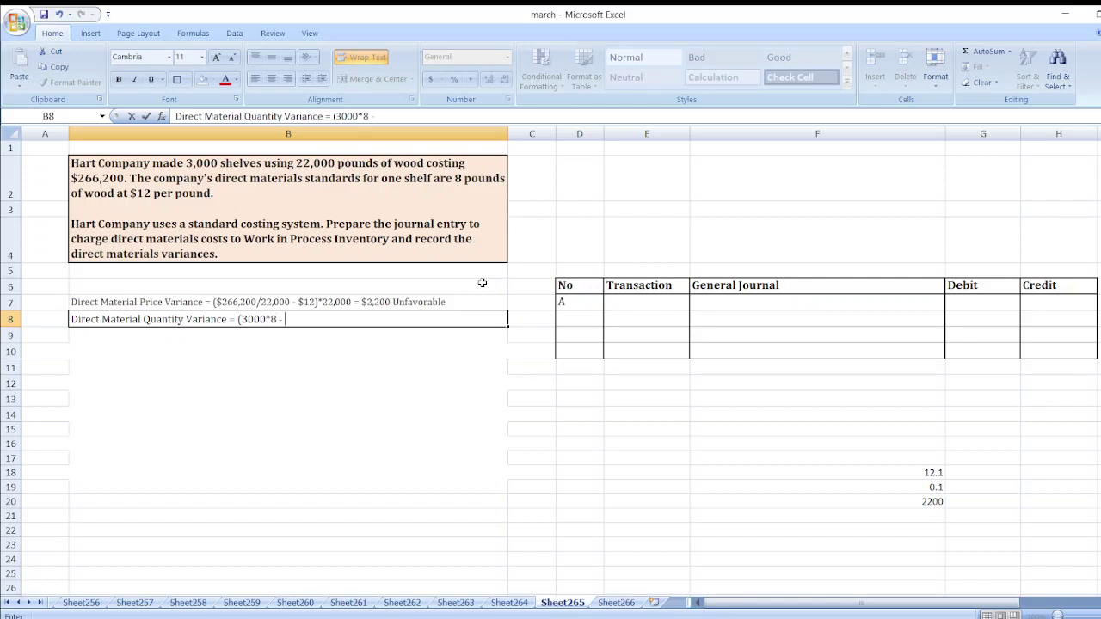
text( 22,000)*)
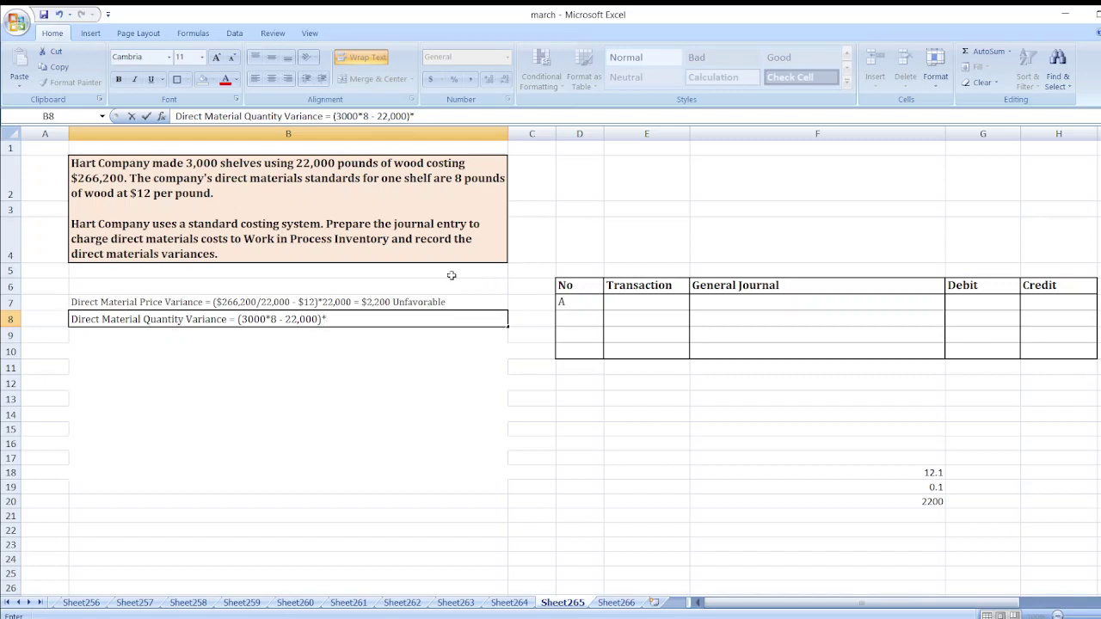
text($12 =)
text($24,000)
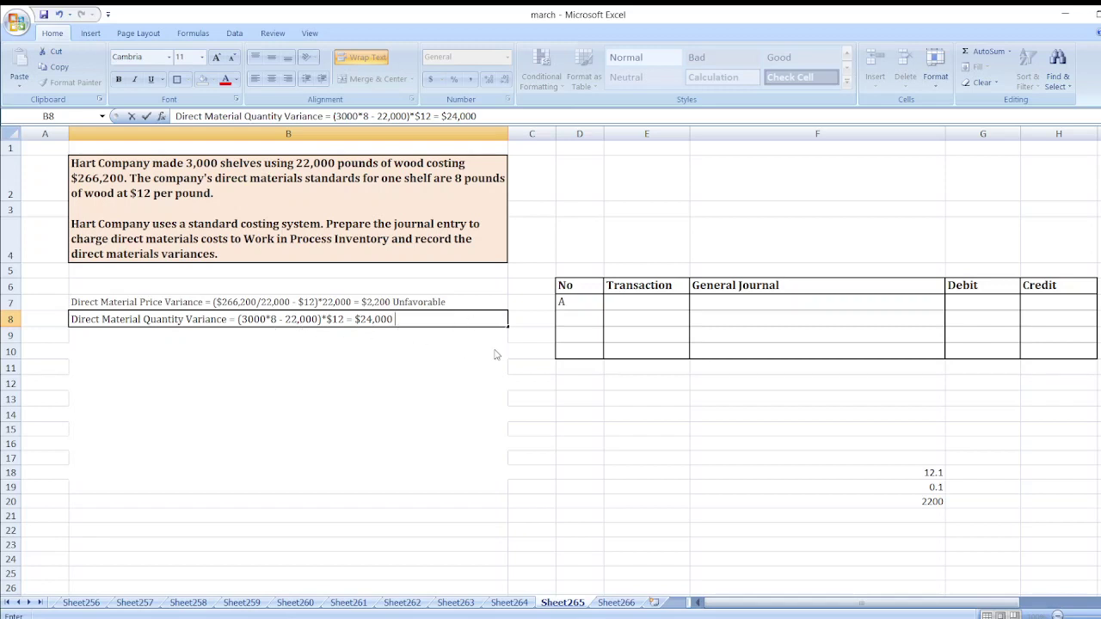
text(Favorable)
key(Return)
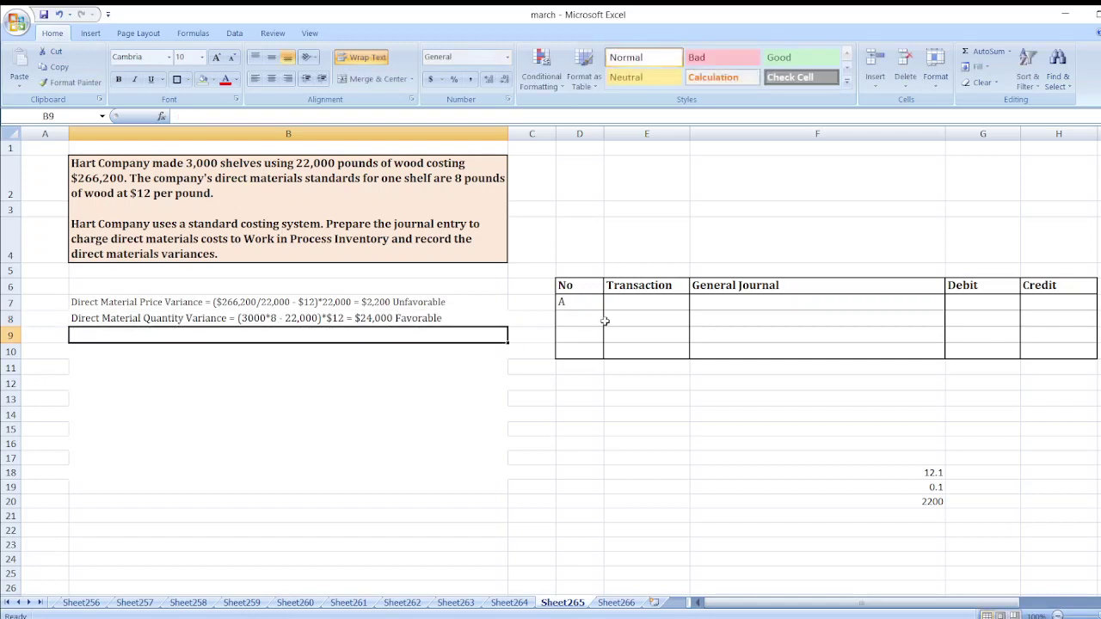
Step: Enter 'Work In Process Inventory' in F7 and 'Direct Material Price Variance' in F8
click(713, 305)
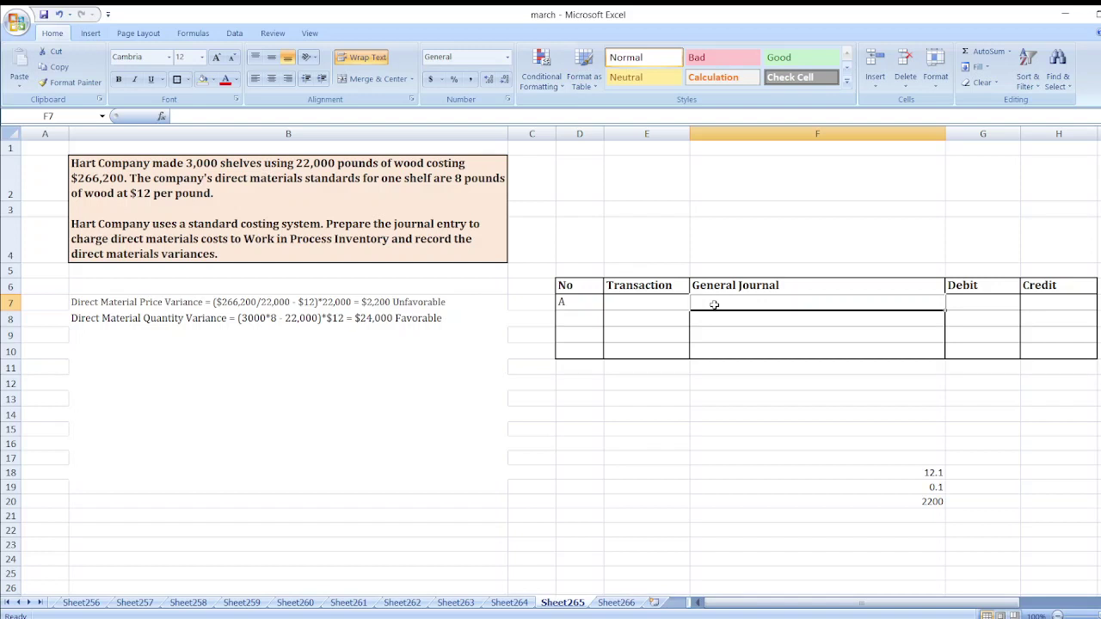
text(Work In)
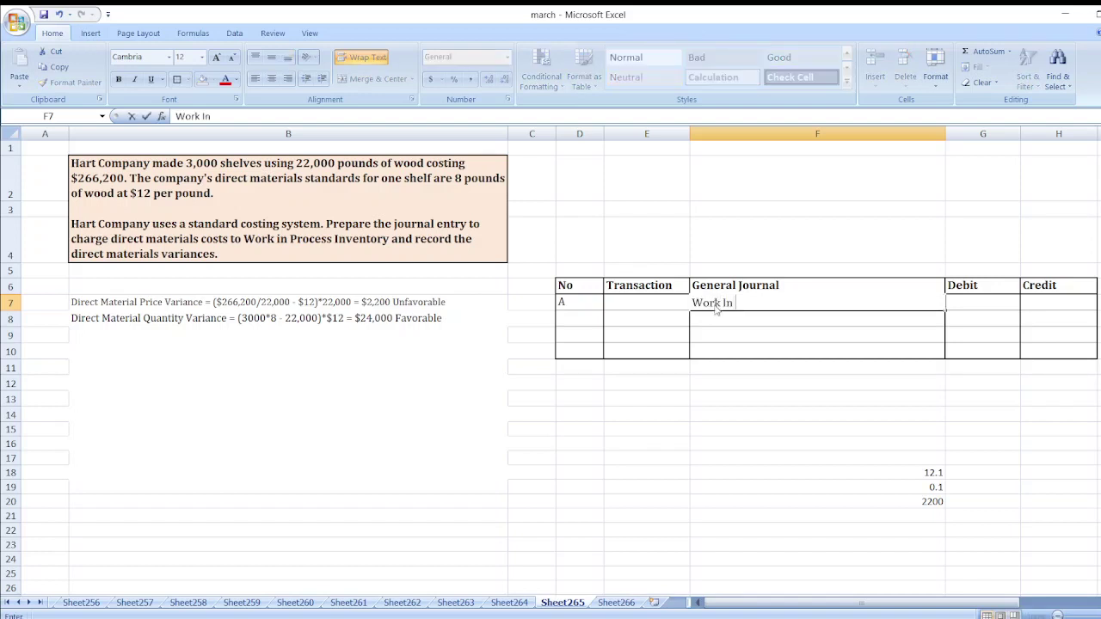
text( Process Inventory)
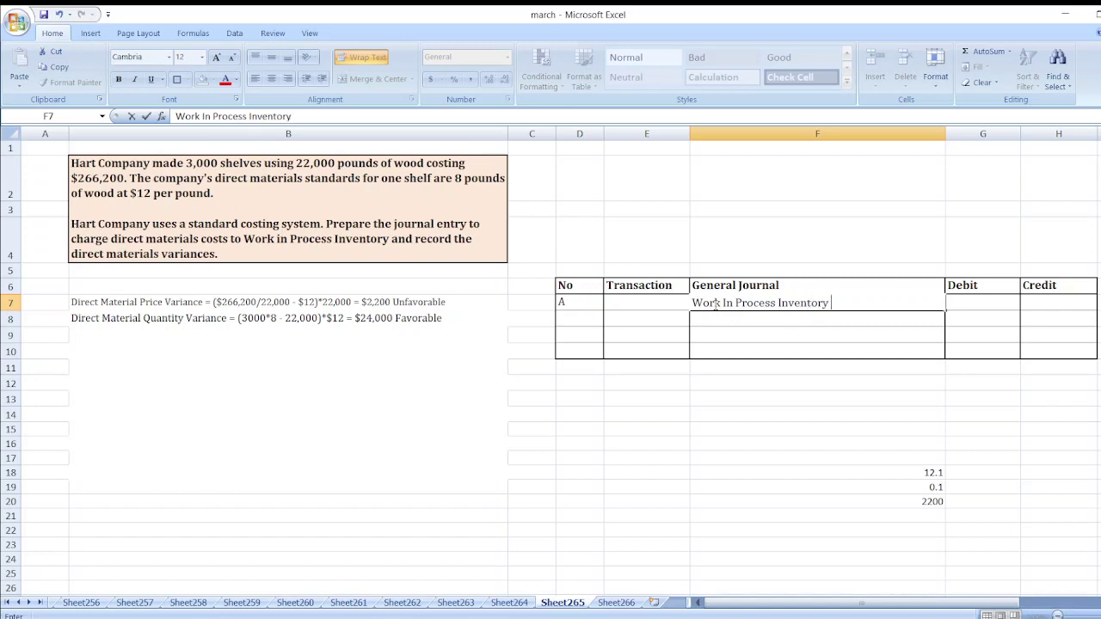
key(Return)
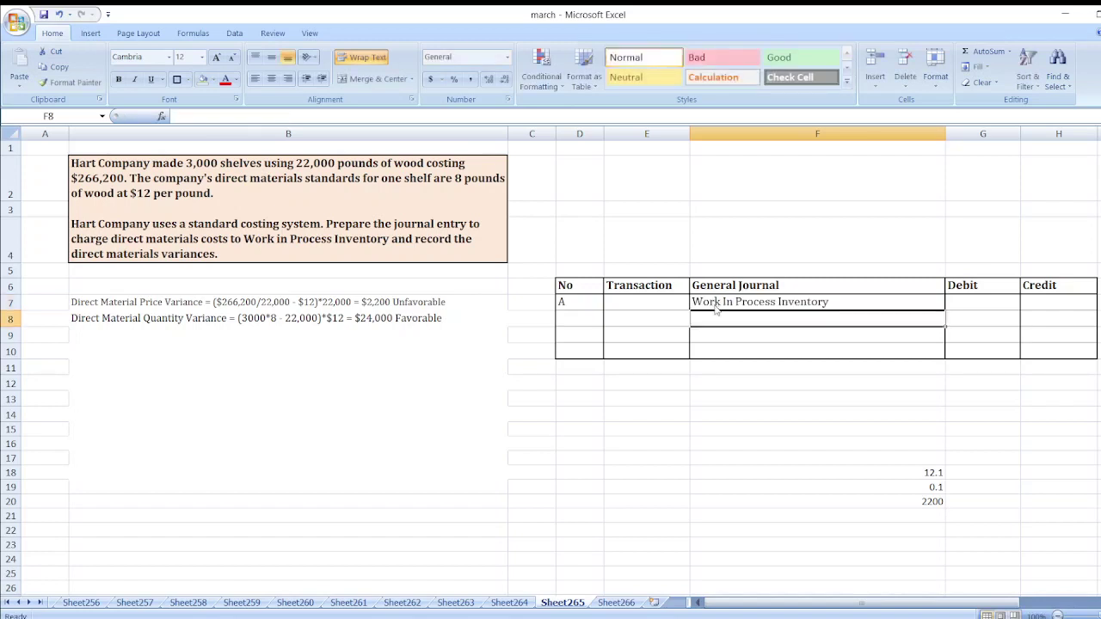
text(Direct Ma)
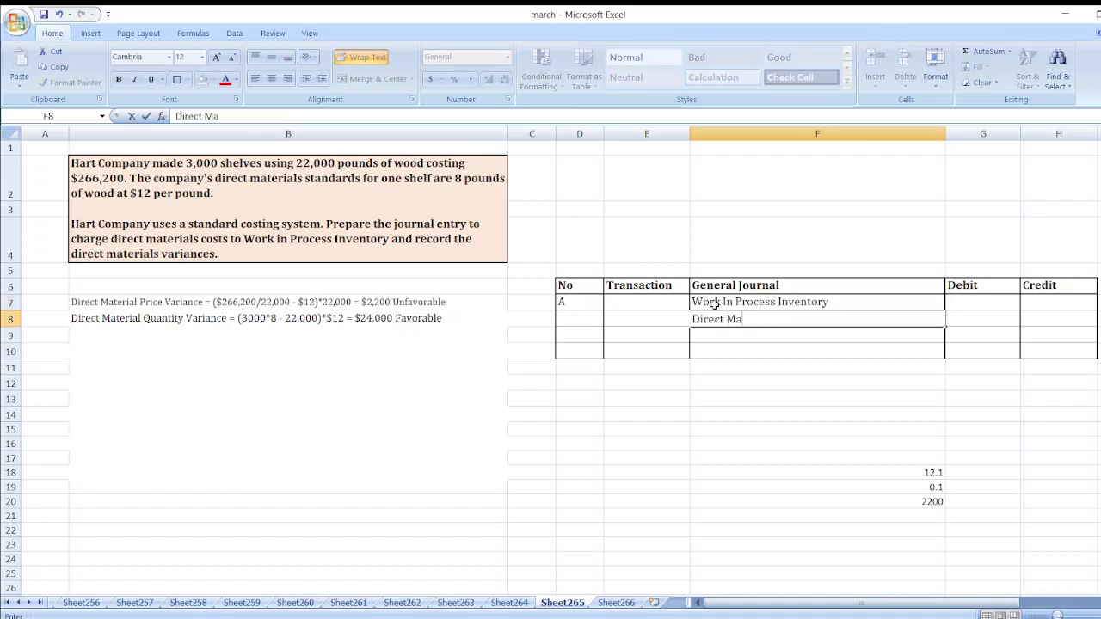
text(terial Price Variance)
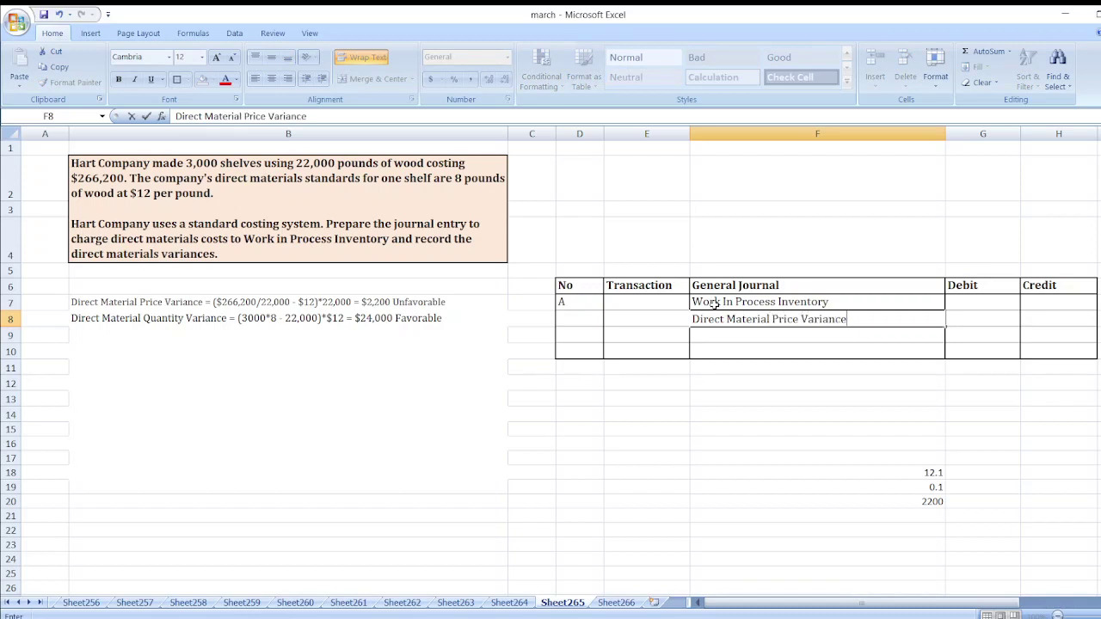
key(Return)
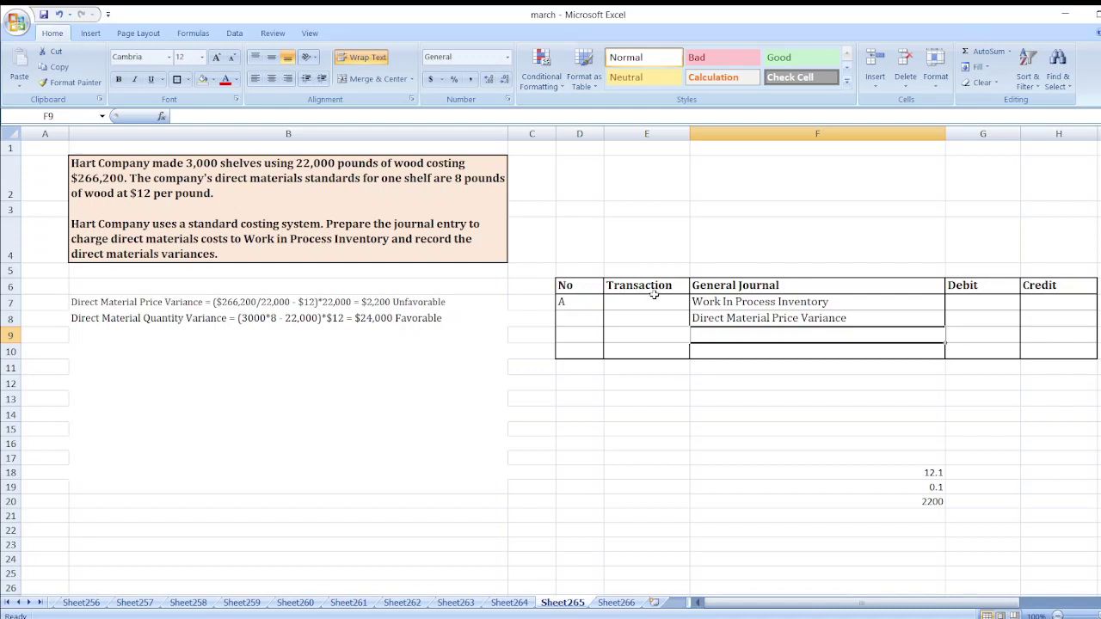
Step: Debit the Direct Material Price Variance 2200 in G8
click(982, 322)
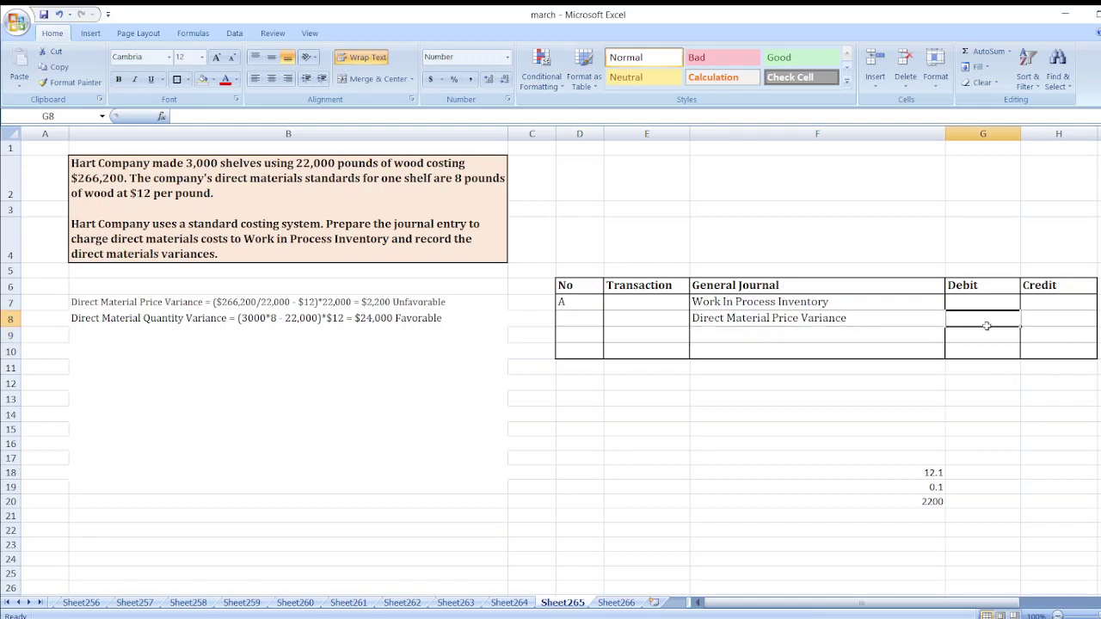
text(2200)
key(Return)
Step: Add a Direct Material Quantity Variance line in row 9 credited $24000
key(Left)
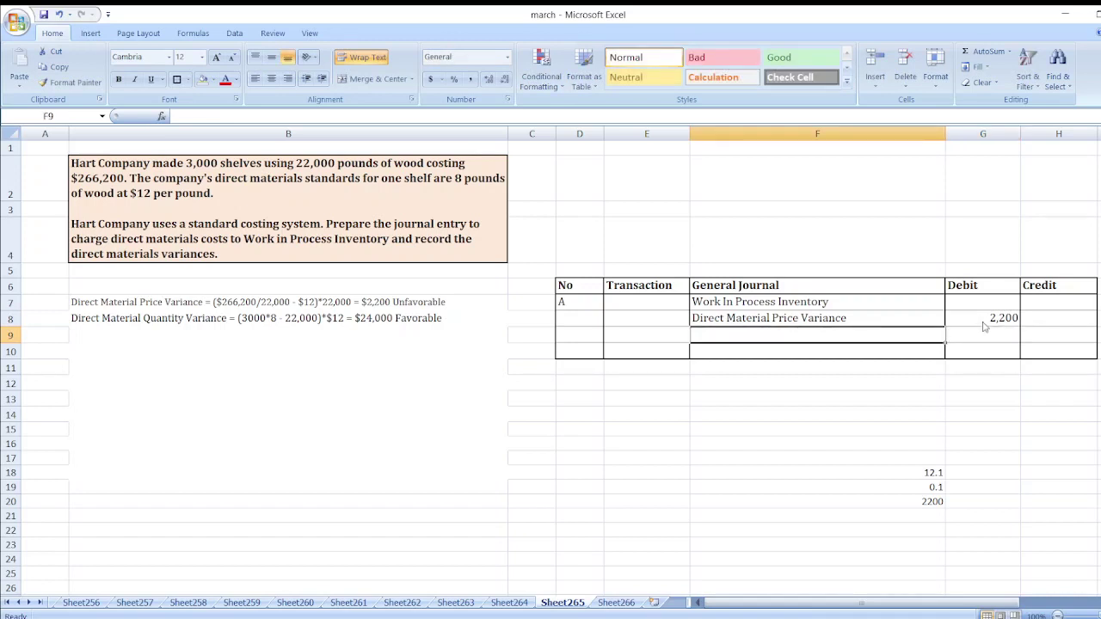
text(Direct)
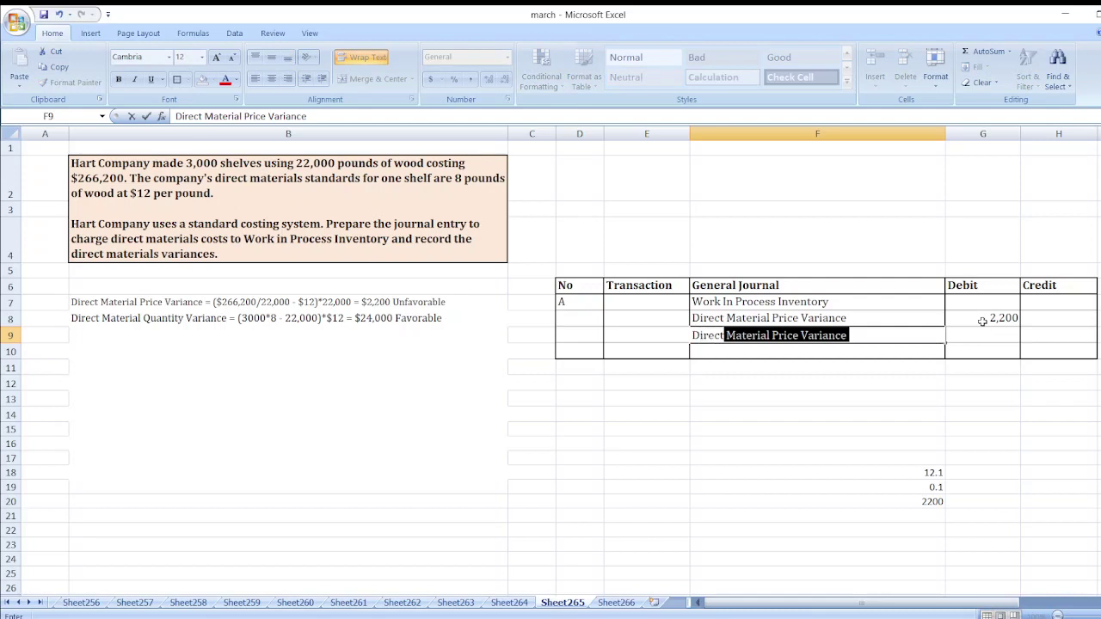
text( Materual)
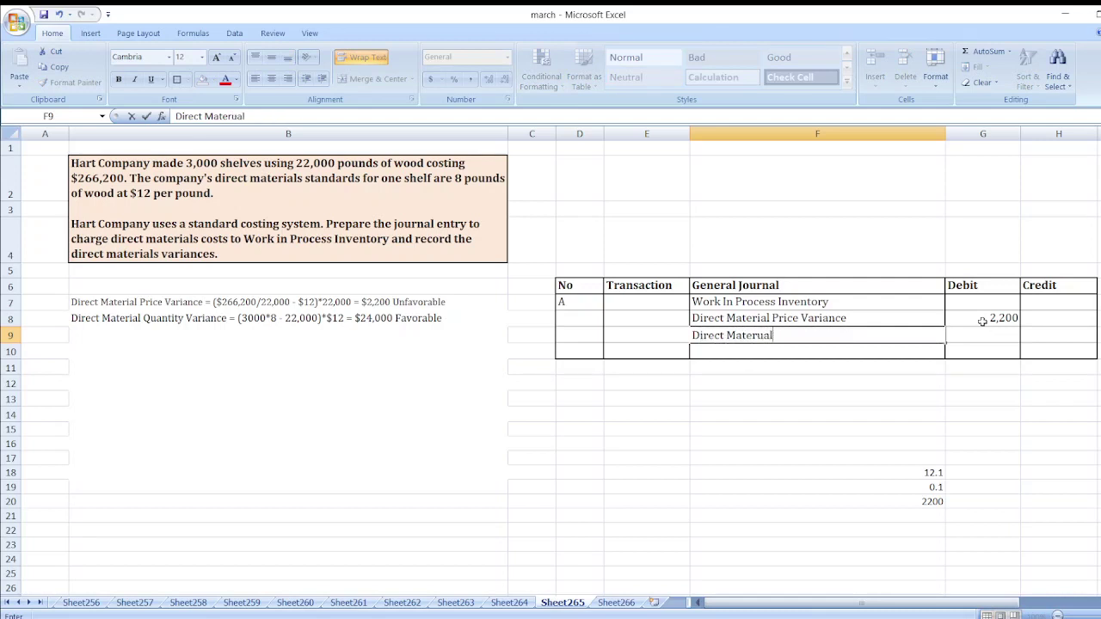
key(BackSpace)
key(BackSpace)
key(BackSpace)
text(ial )
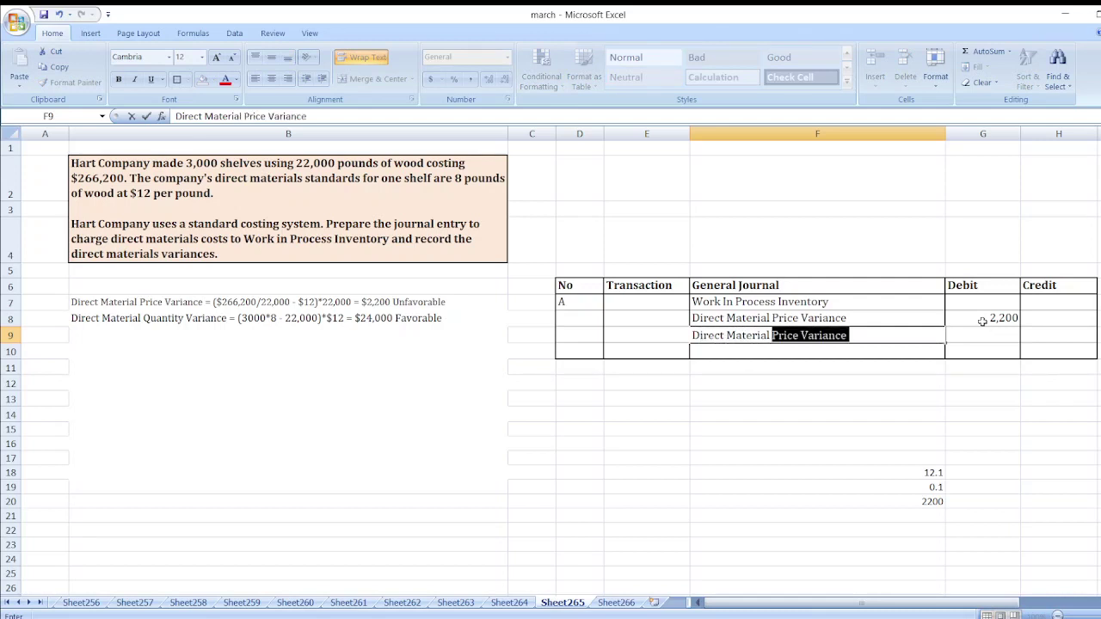
text(Quantity)
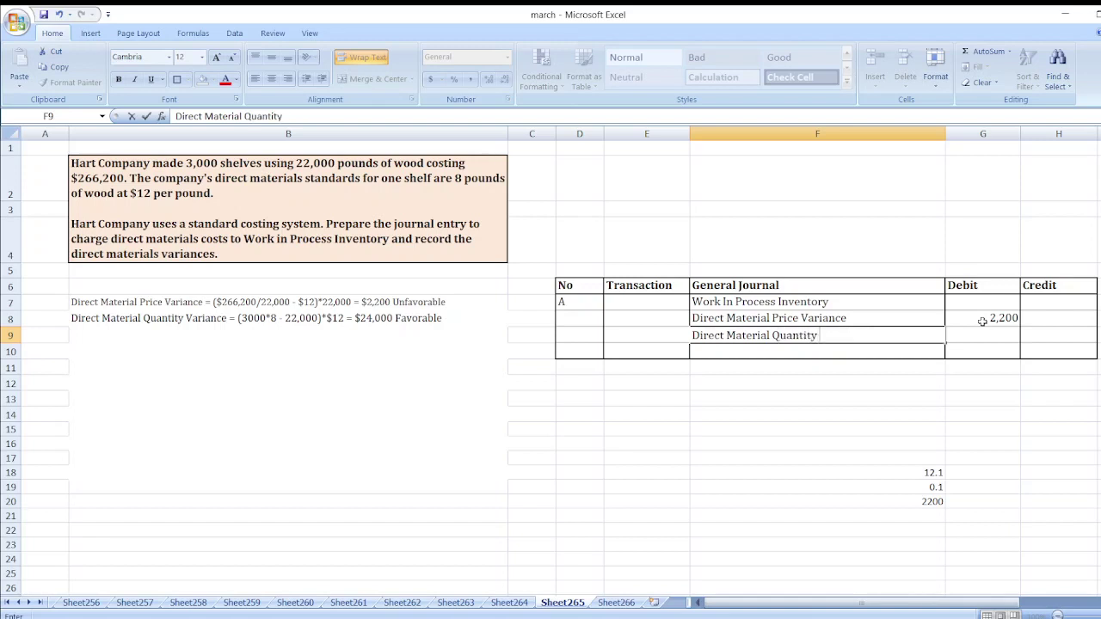
text( Variance)
key(Tab)
key(Tab)
text($24000)
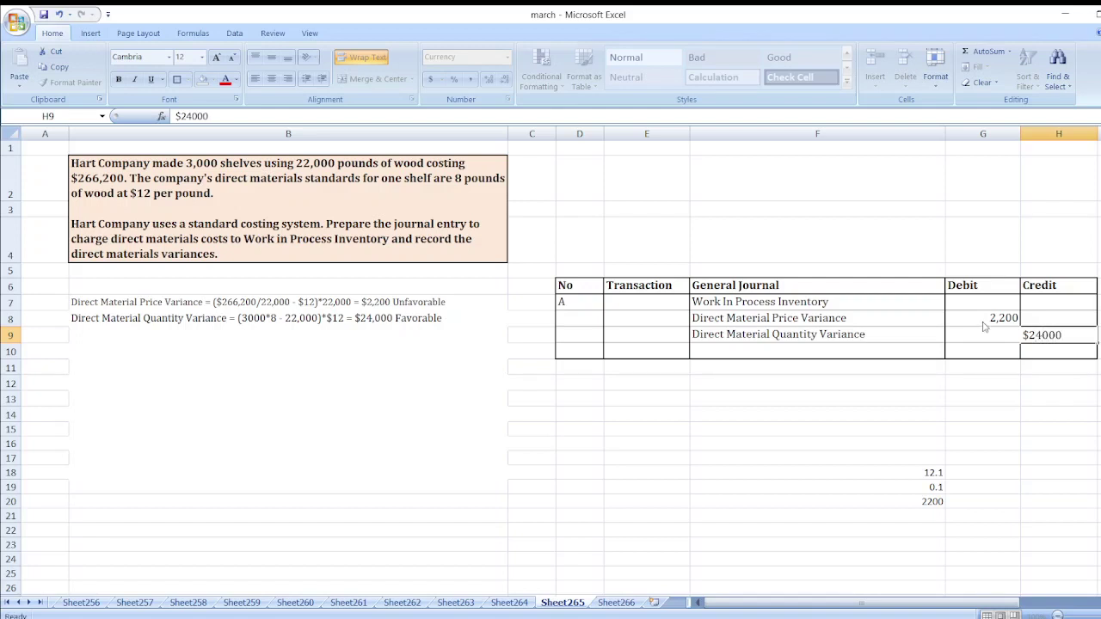
key(Return)
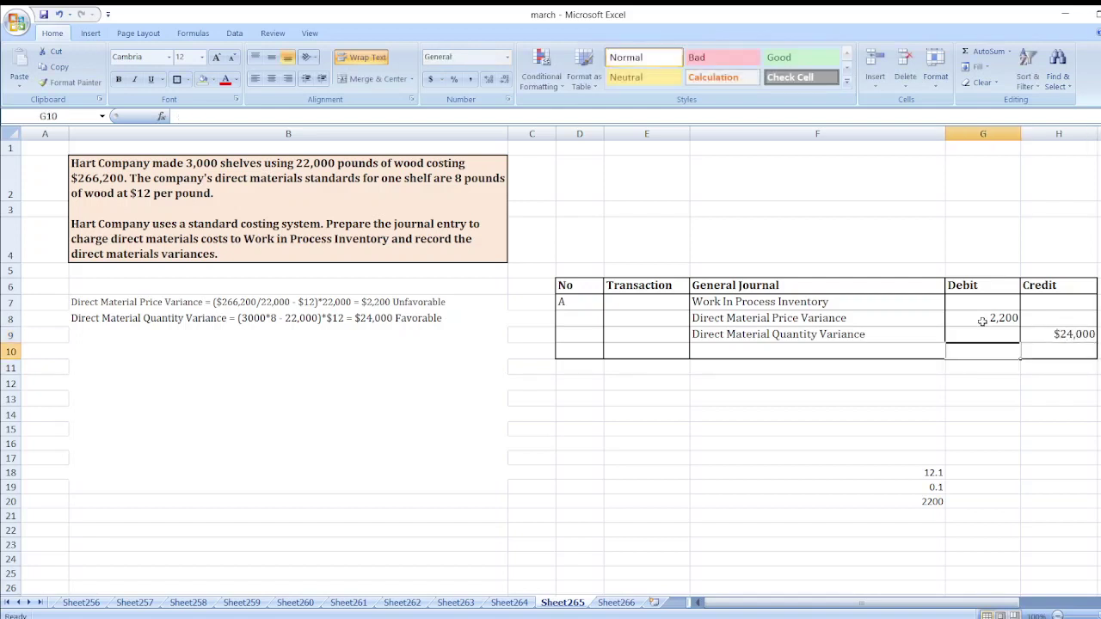
key(Left)
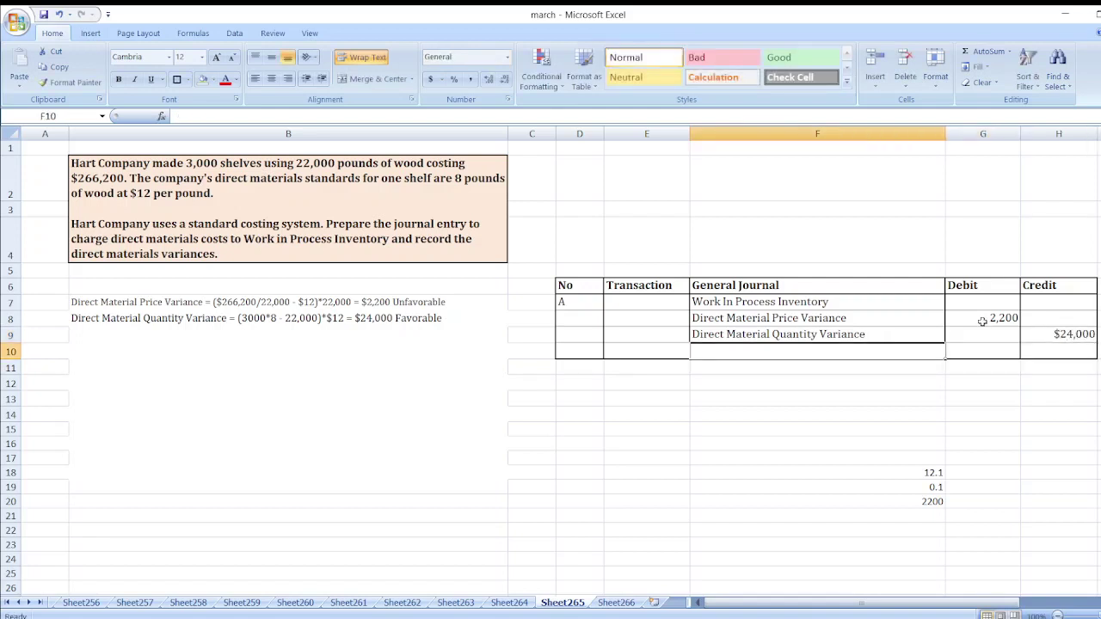
Step: Add Raw Material Inventory in F10 with a 266,200 credit in H10
text(Raw Material)
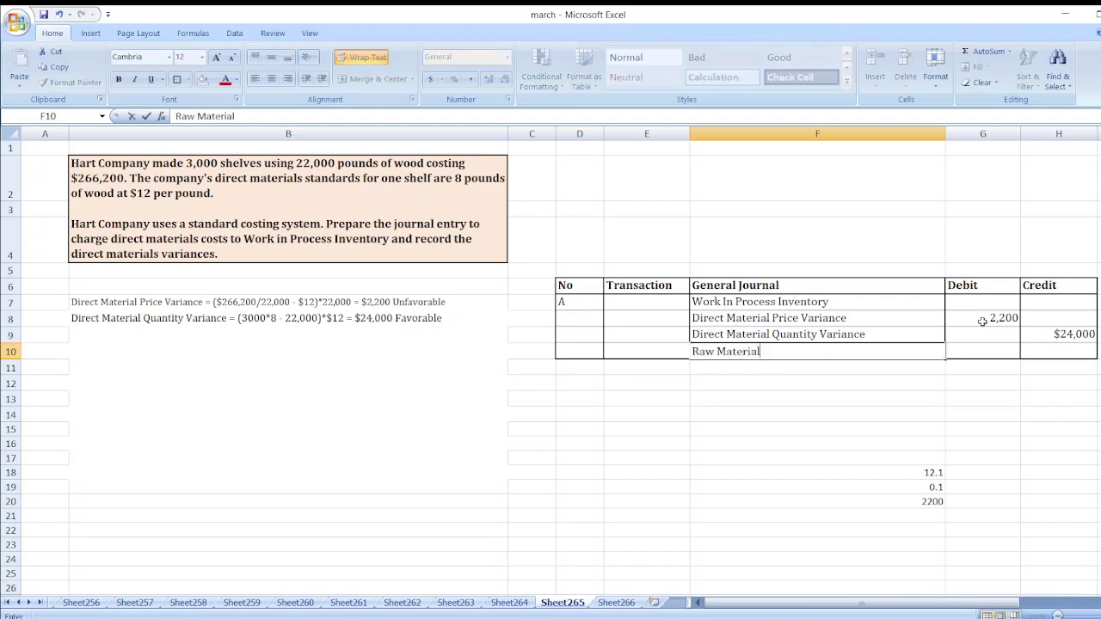
text( Inventory)
key(Tab)
key(Tab)
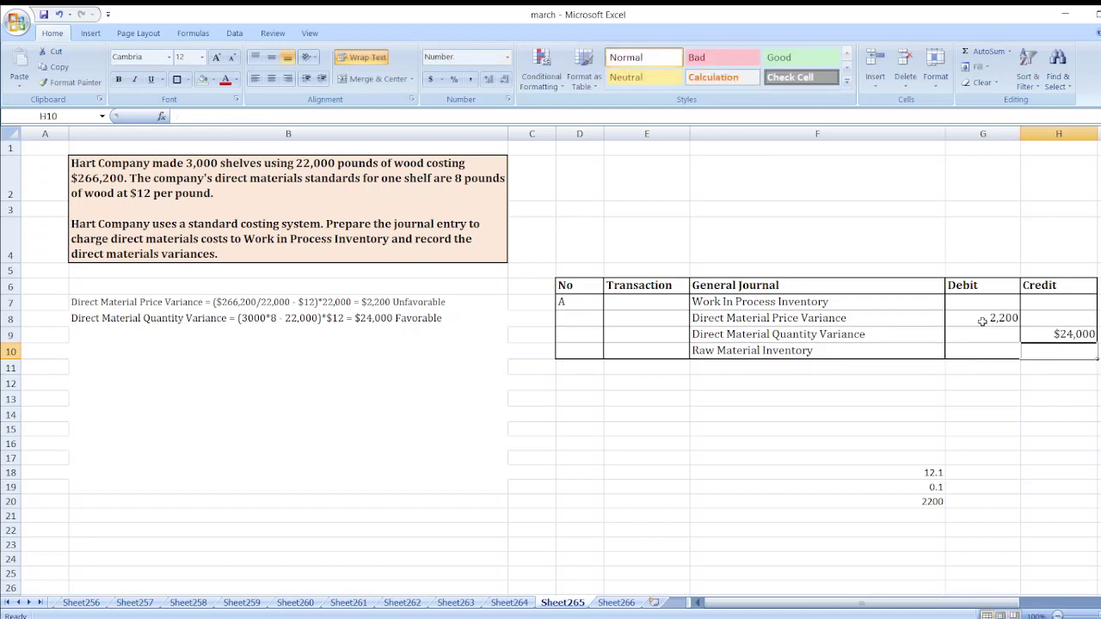
text(#)
text(2)
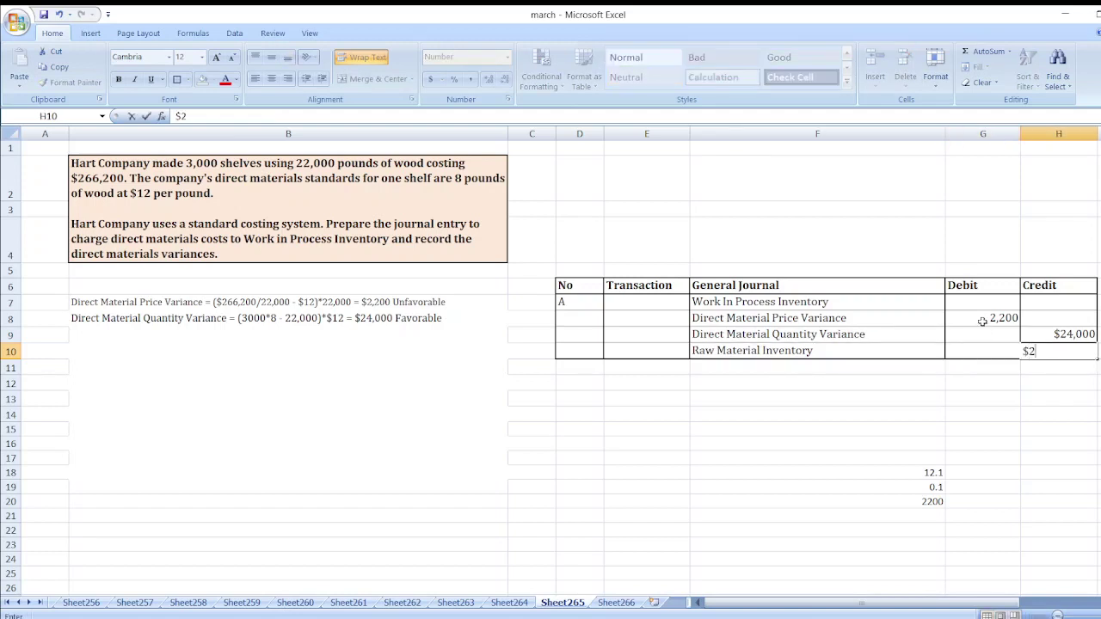
text(66200)
key(Return)
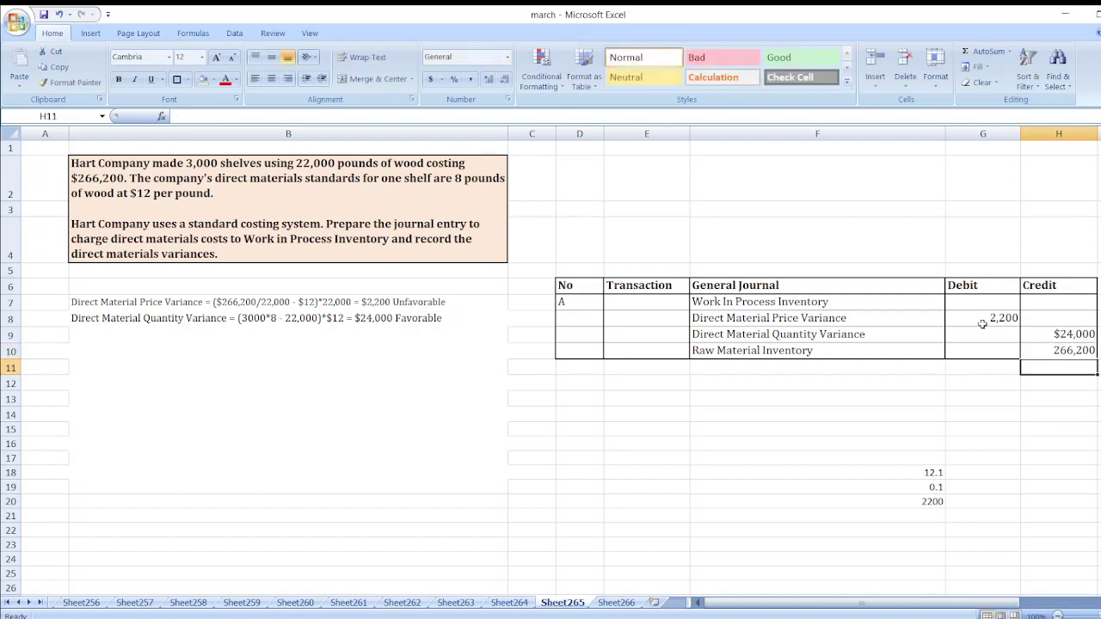
Step: Set the Work In Process debit in G7 to =H10+H9-G8, showing $288,000
click(993, 304)
text(=)
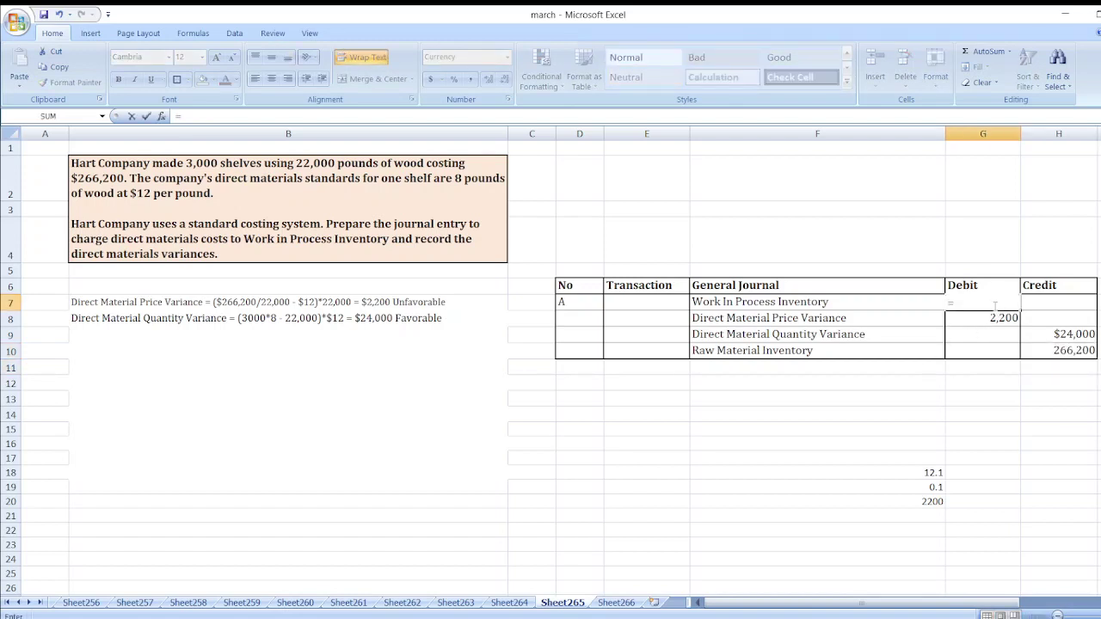
click(1059, 351)
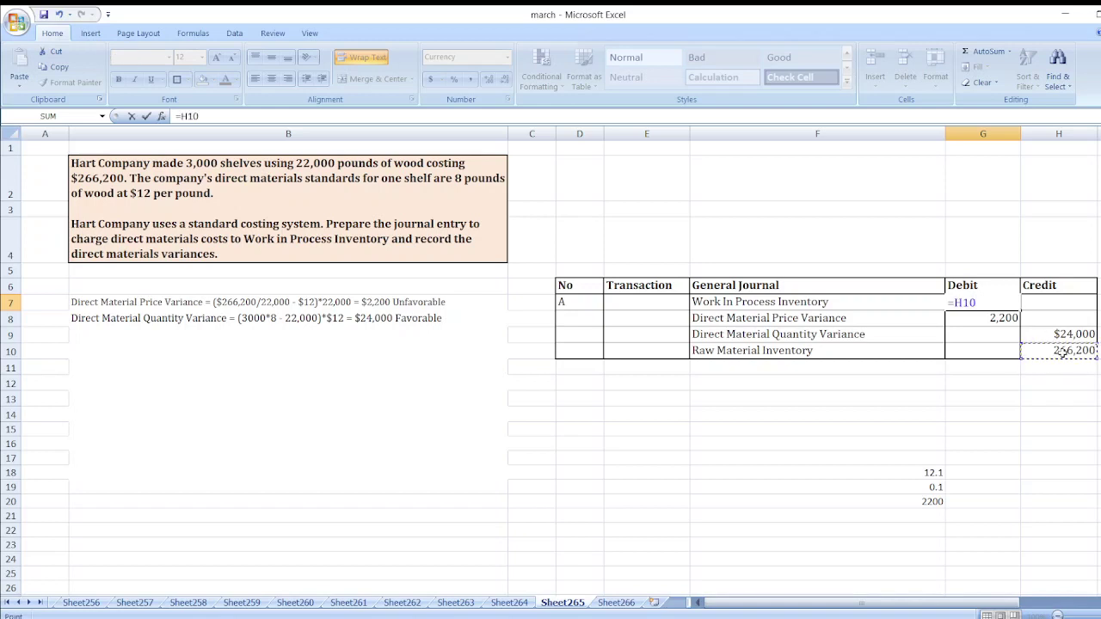
text(+)
click(1061, 333)
text(-)
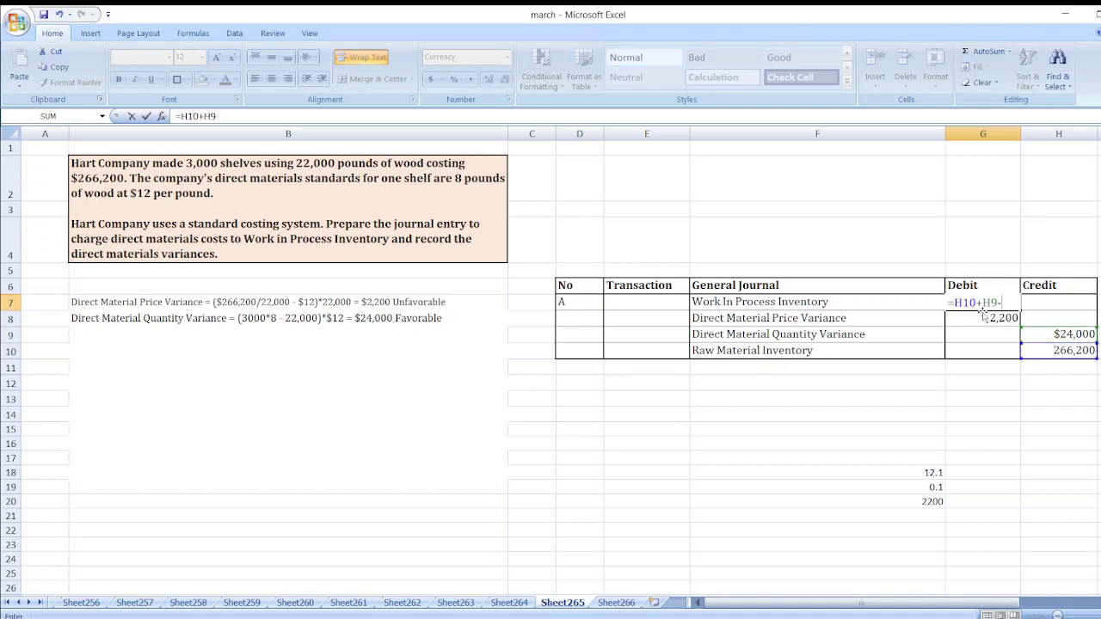
click(982, 316)
key(Return)
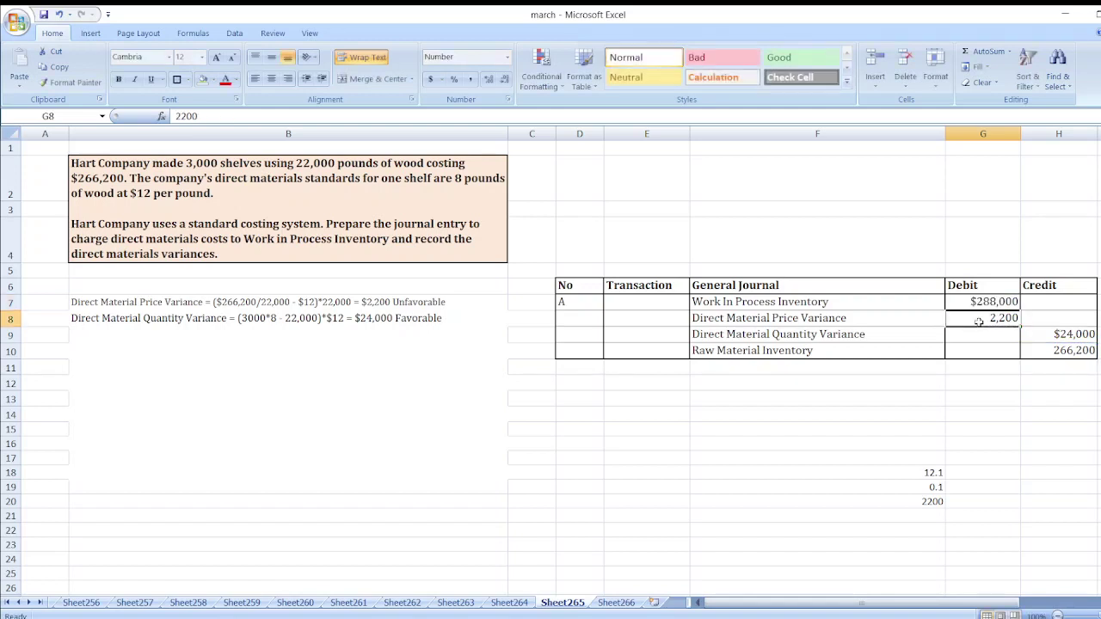